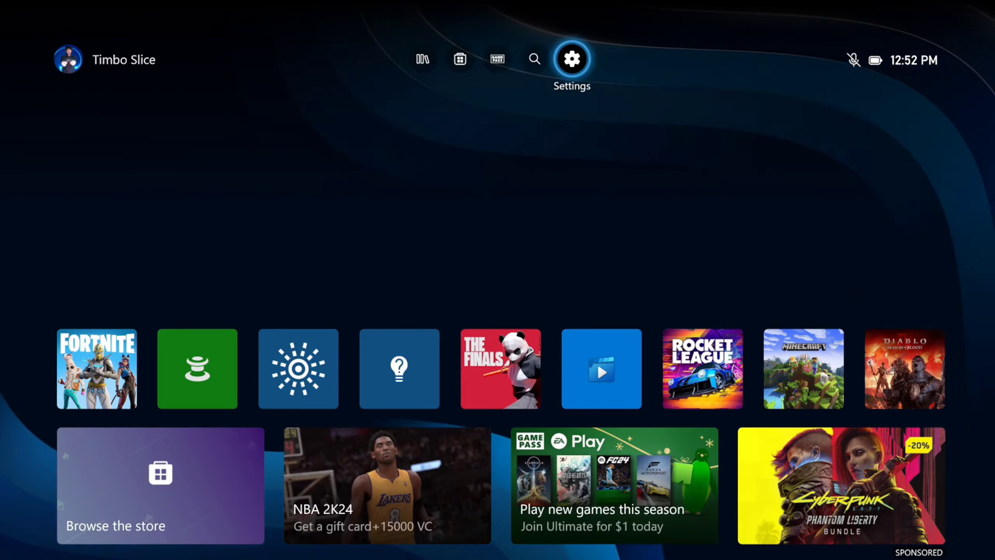
Go to Settings › Devices & connections › Controllers & headsets to open Xbox Accessories for the Elite controller
{"action": "key", "text": "Return"}
{"action": "key", "text": "Down"}
{"action": "key", "text": "Down"}
{"action": "key", "text": "Down"}
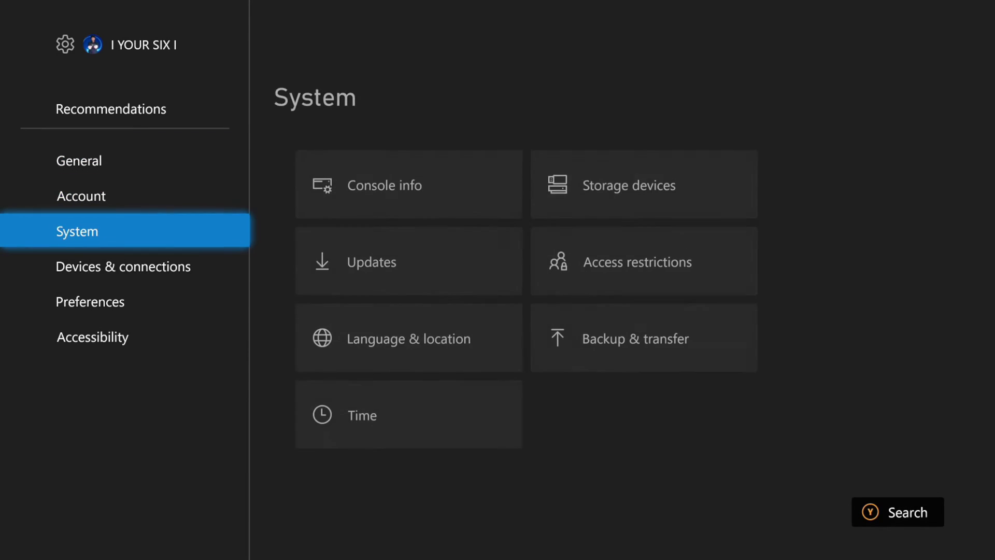
{"action": "key", "text": "Right"}
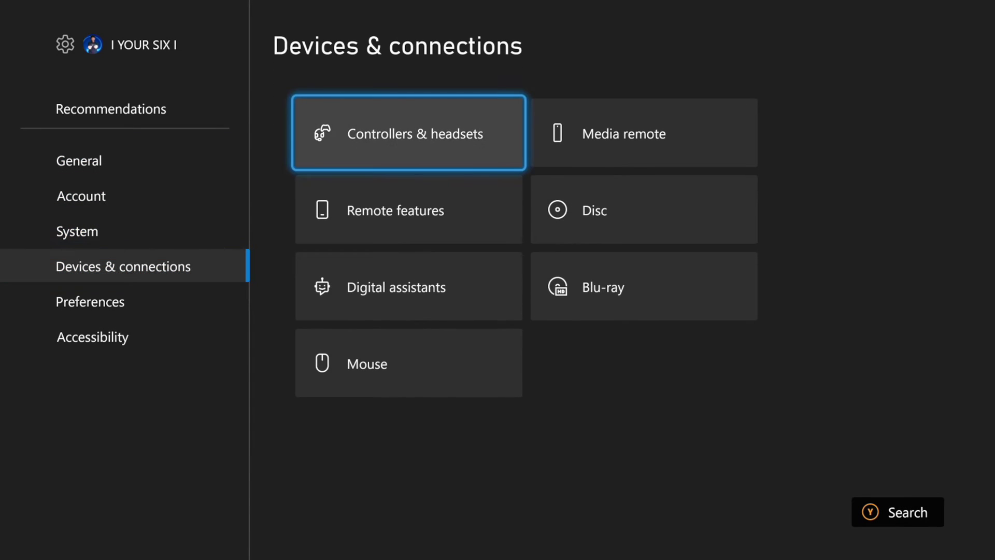
{"action": "key", "text": "Return"}
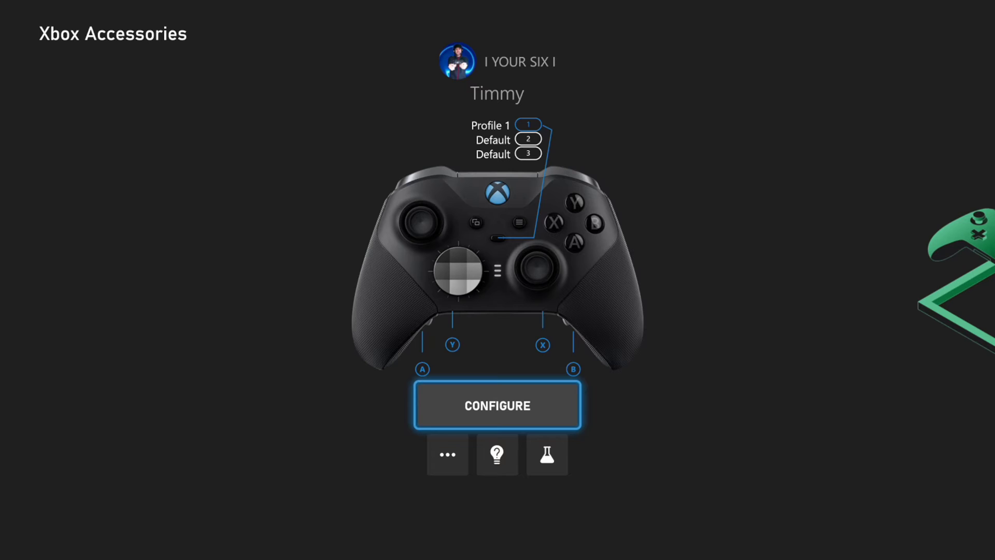
Update the Elite controller's firmware to 100% from its options menu, then return to General settings
{"action": "key", "text": "Down"}
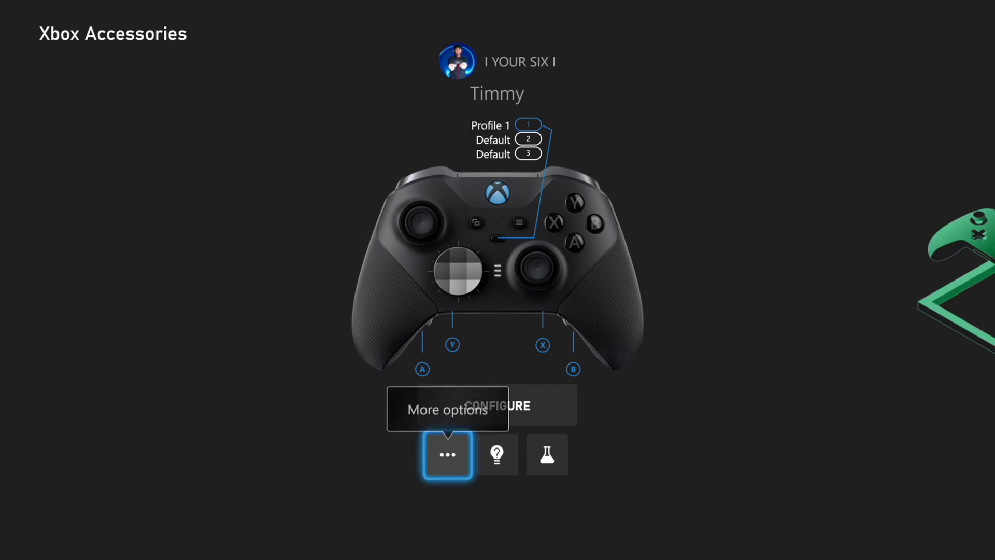
{"action": "key", "text": "Return"}
{"action": "key", "text": "Return"}
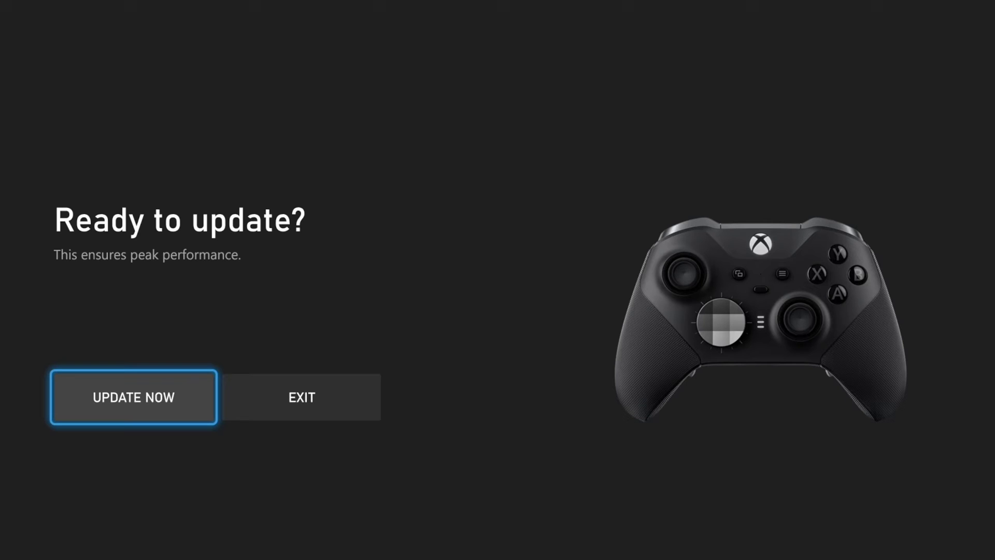
{"action": "key", "text": "Return"}
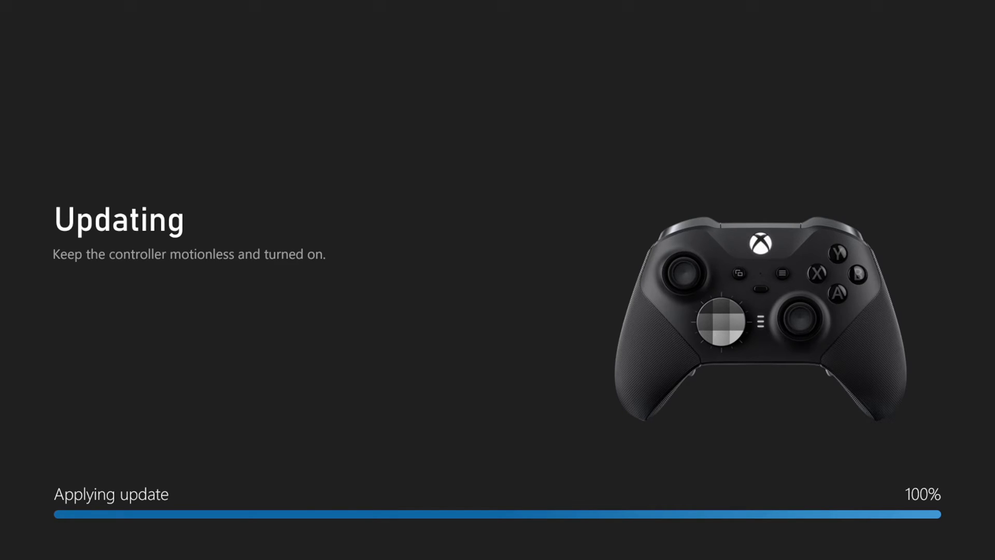
{"action": "key", "text": "Return"}
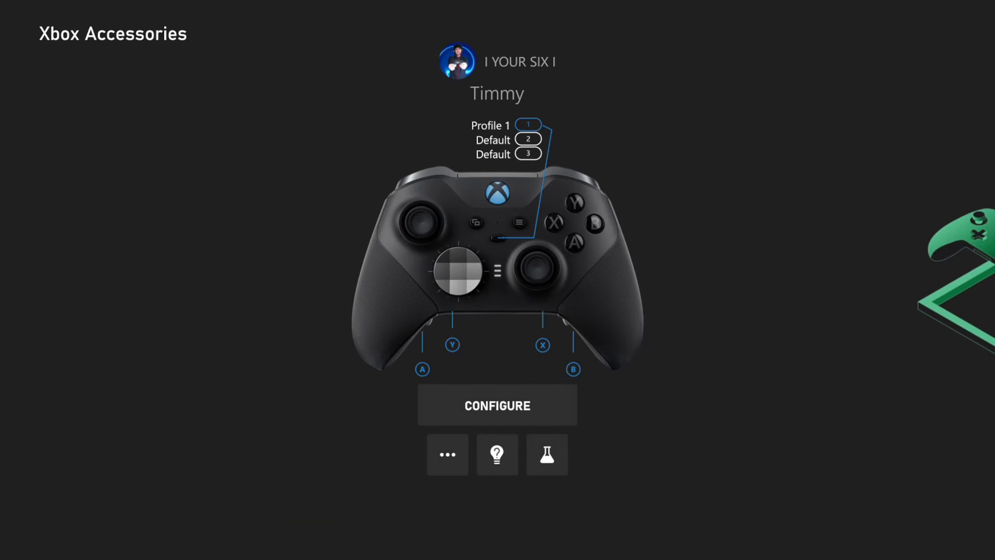
{"action": "key", "text": "Escape"}
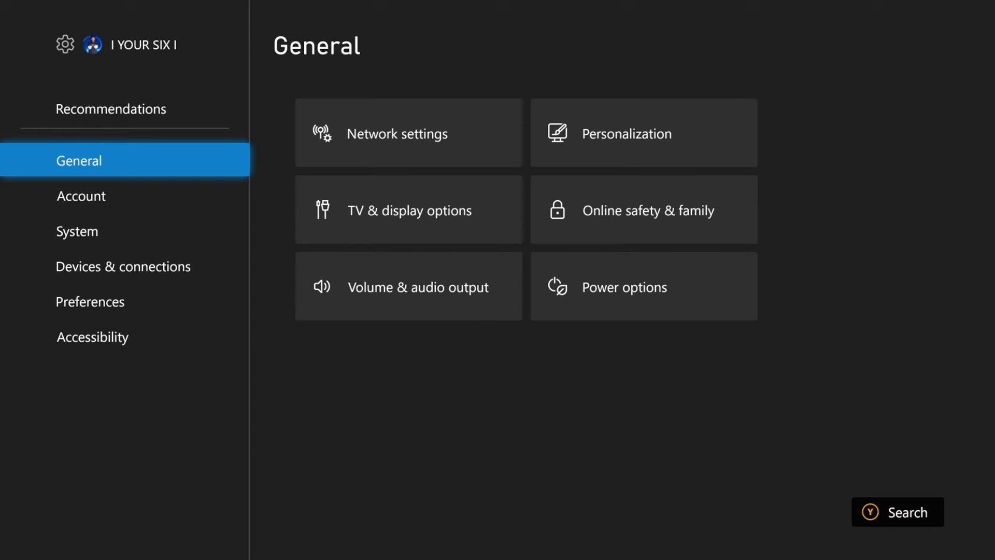
Open Volume & audio output and keep speaker audio at Stereo uncompressed
{"action": "key", "text": "Right"}
{"action": "key", "text": "Down"}
{"action": "key", "text": "Down"}
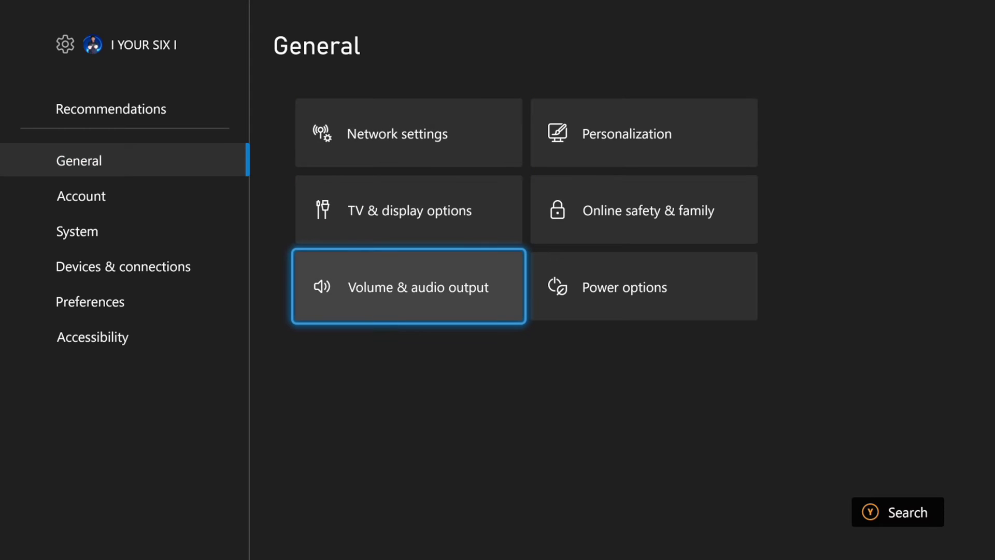
{"action": "key", "text": "Return"}
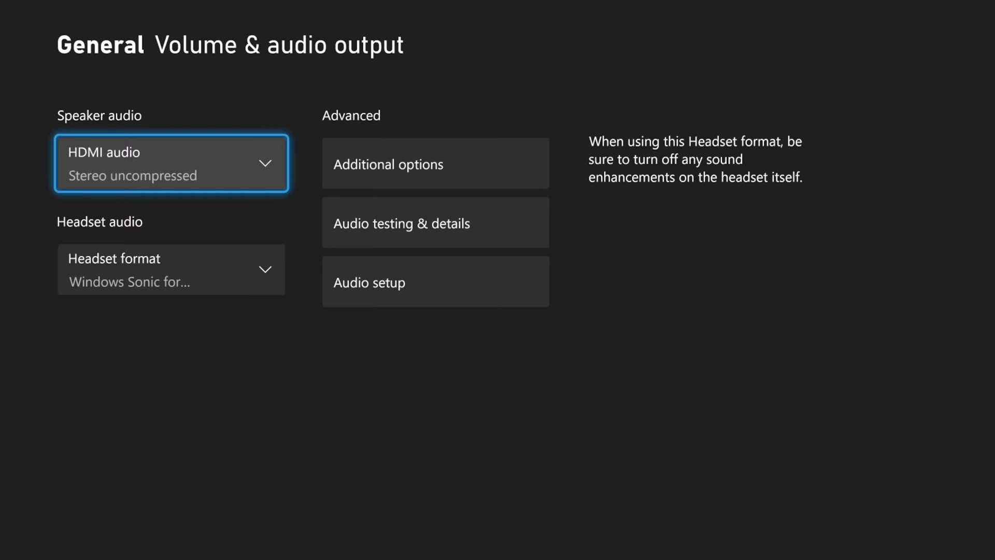
{"action": "key", "text": "Return"}
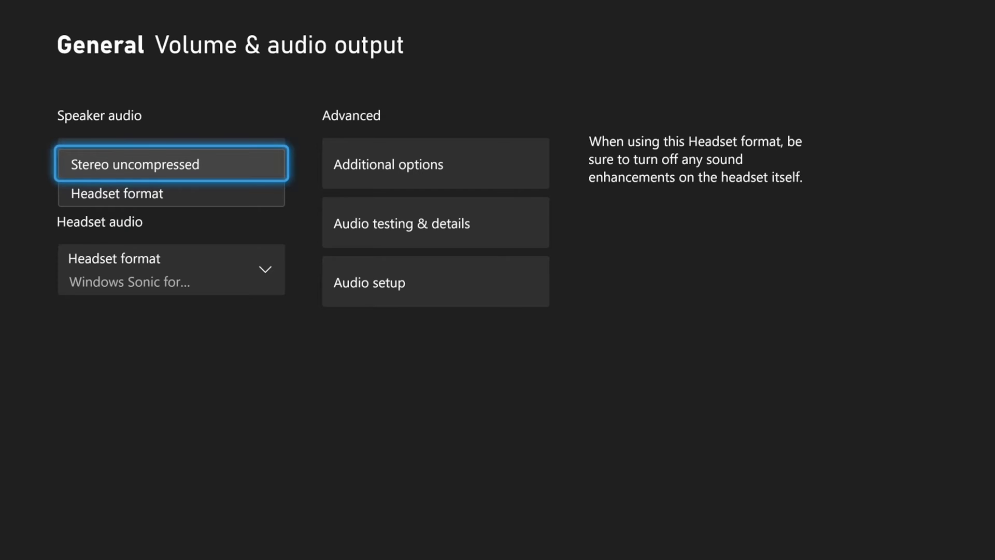
{"action": "key", "text": "Return"}
Compare the headset formats, keep Windows Sonic for Headphones, and open Additional options
{"action": "key", "text": "Down"}
{"action": "key", "text": "Return"}
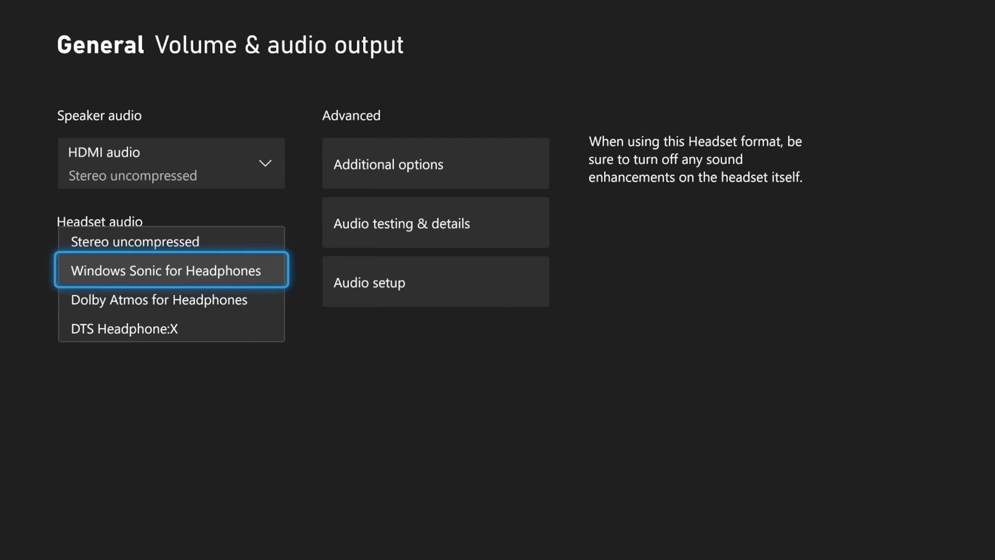
{"action": "key", "text": "Up"}
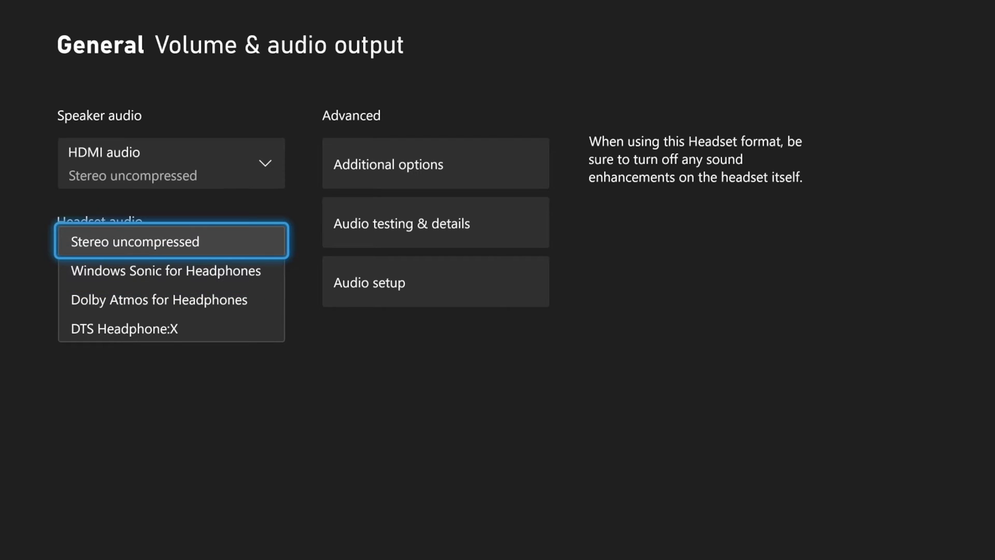
{"action": "key", "text": "Down"}
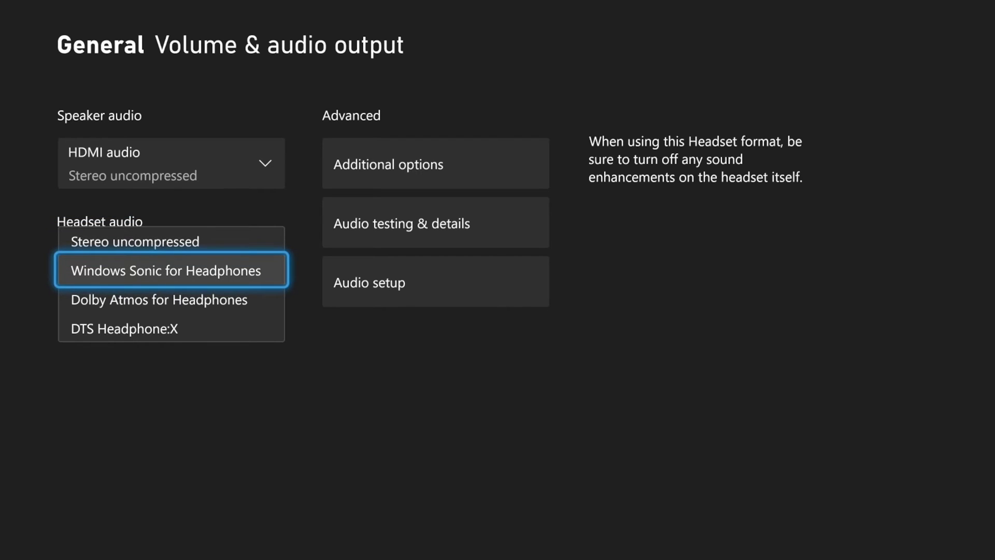
{"action": "key", "text": "Down"}
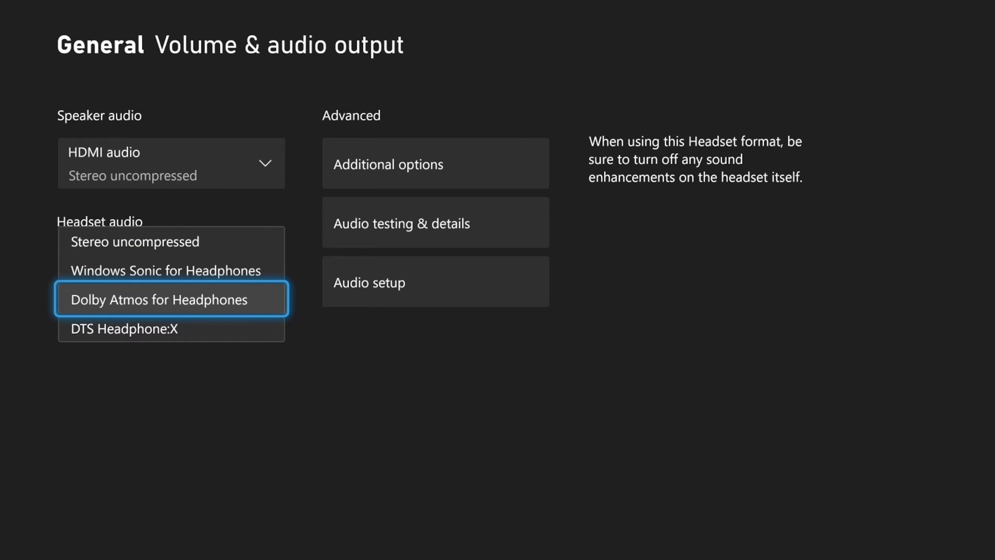
{"action": "key", "text": "Escape"}
{"action": "key", "text": "Right"}
{"action": "key", "text": "Up"}
{"action": "key", "text": "Up"}
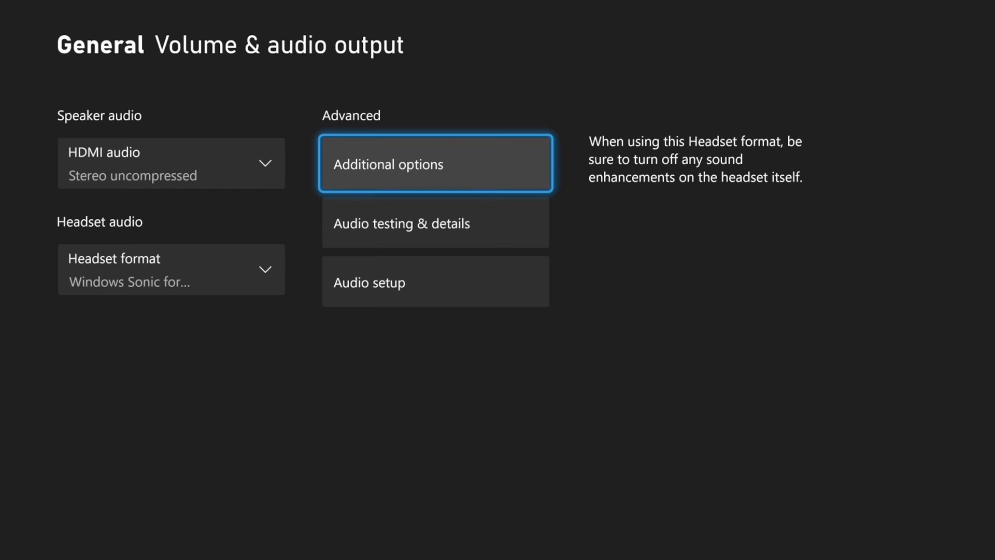
{"action": "key", "text": "Return"}
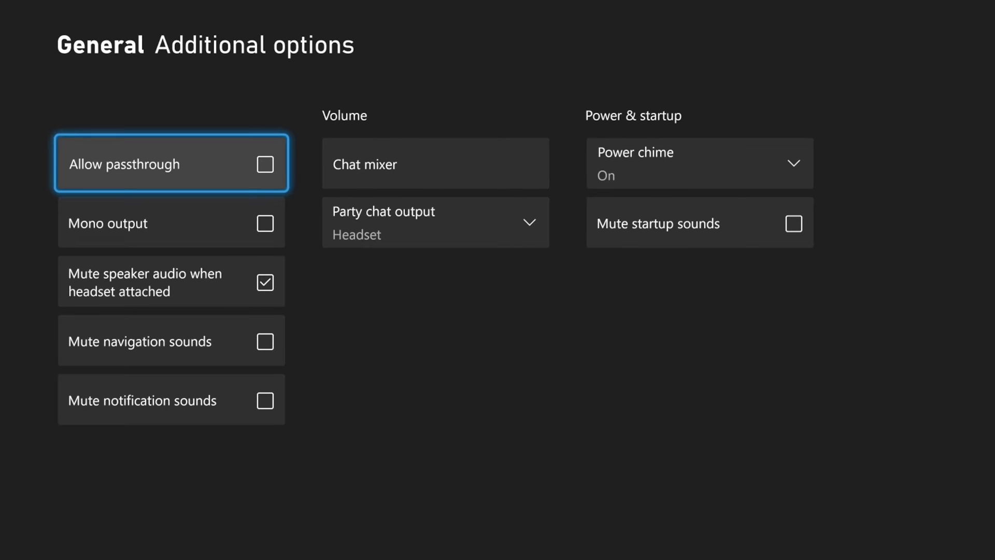
Try Allow passthrough and Mono output, leaving both turned off
{"action": "key", "text": "Return"}
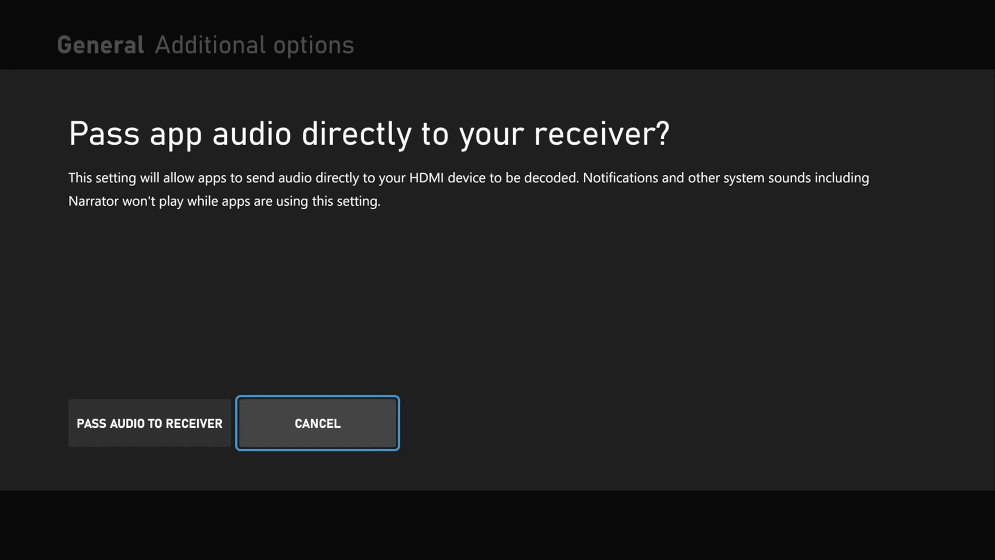
{"action": "key", "text": "Left"}
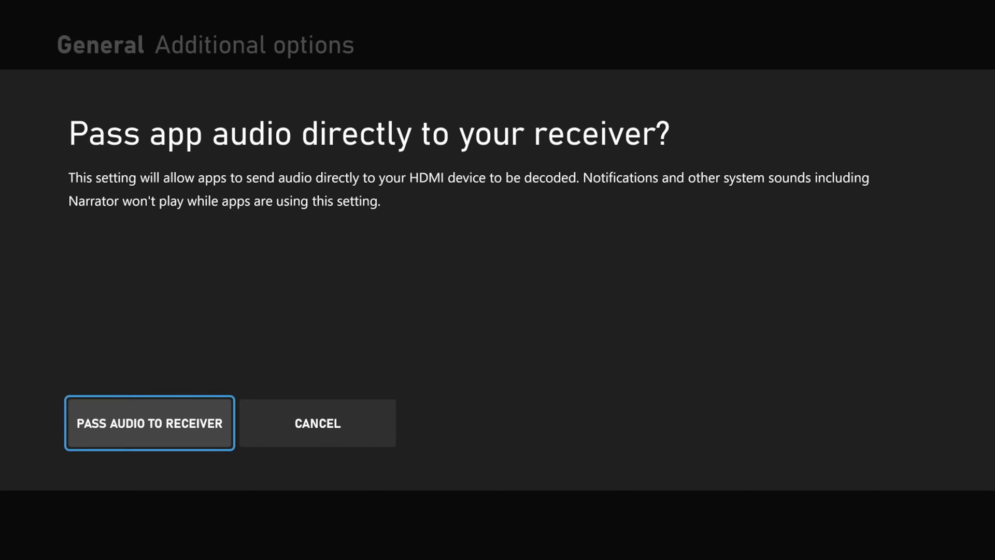
{"action": "key", "text": "Escape"}
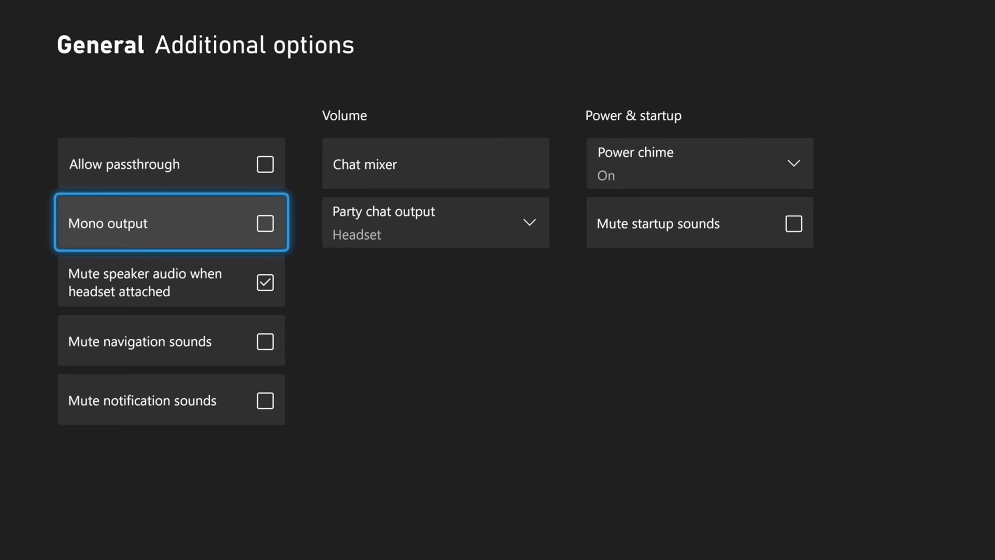
{"action": "key", "text": "Return"}
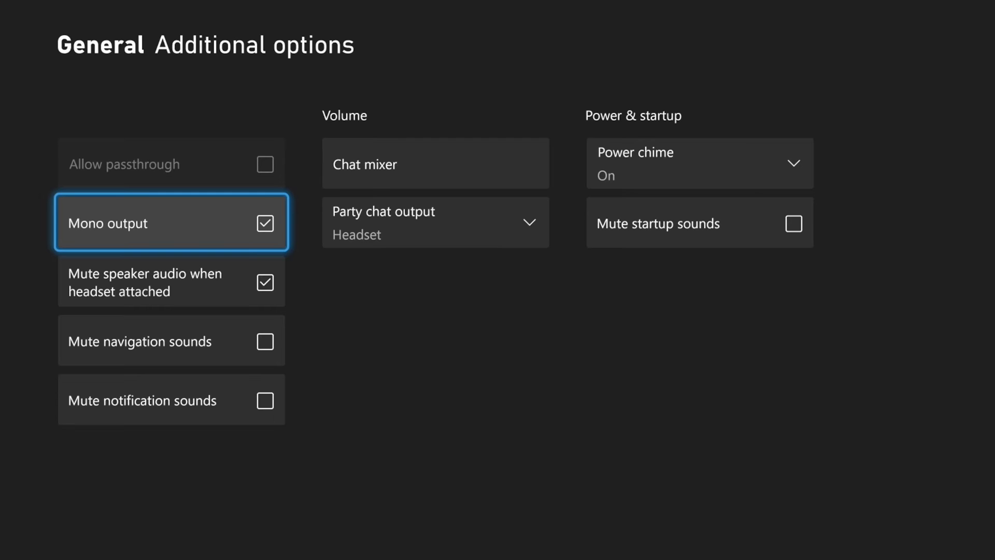
{"action": "key", "text": "Return"}
Look over the speaker, navigation and notification mute options, then open Chat mixer
{"action": "key", "text": "Down"}
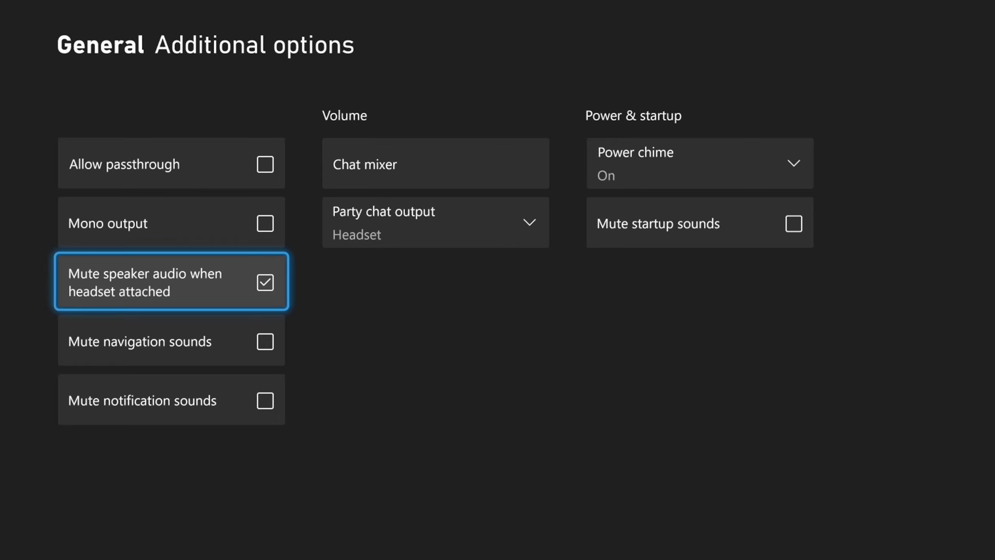
{"action": "key", "text": "Down"}
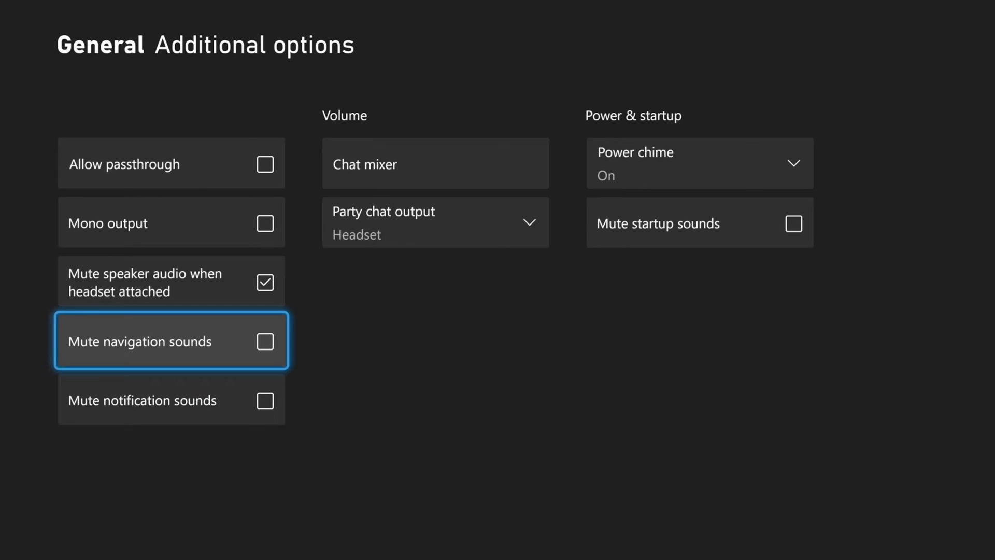
{"action": "key", "text": "Down"}
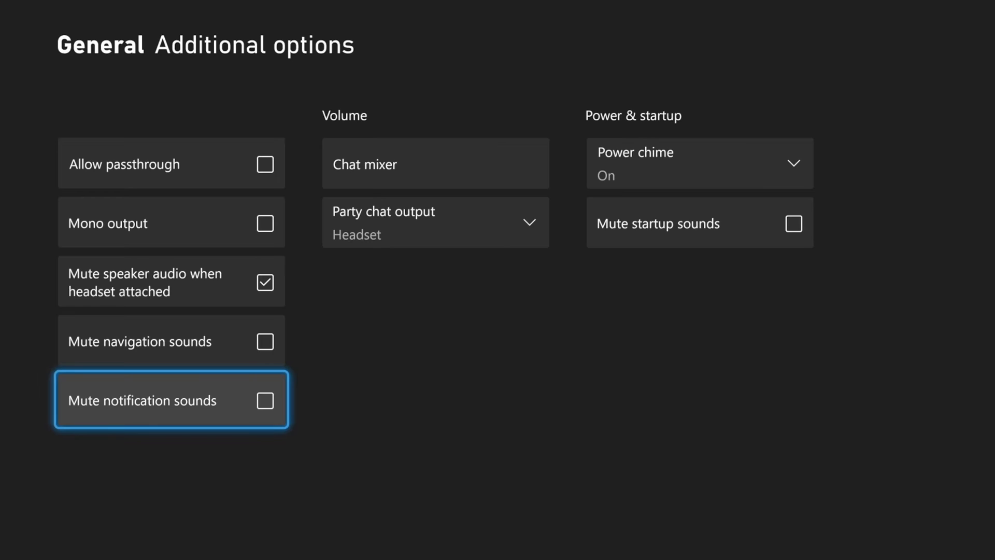
{"action": "key", "text": "Right"}
{"action": "key", "text": "Up"}
{"action": "key", "text": "Return"}
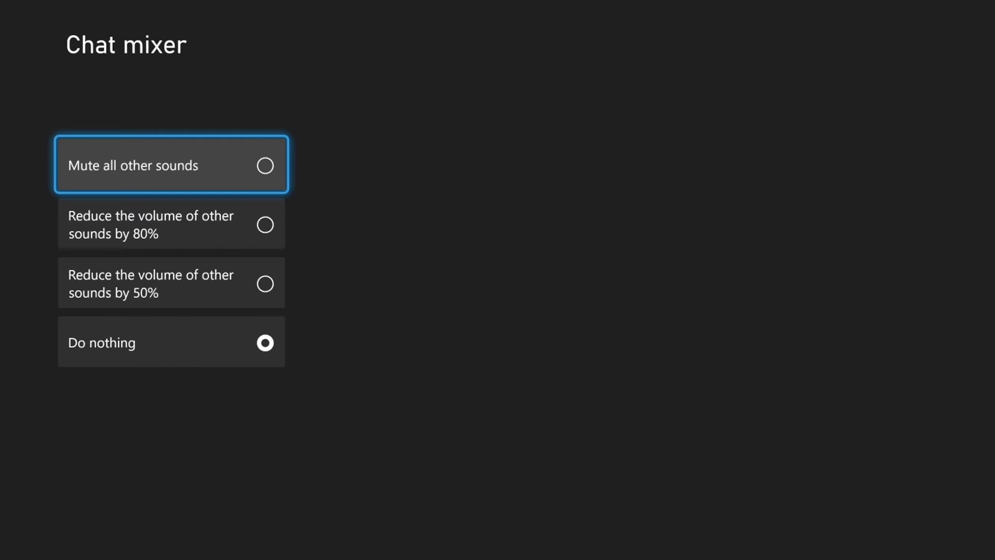
Try Mute all other sounds, set the chat mixer back to Do nothing, and return to Additional options
{"action": "key", "text": "Down"}
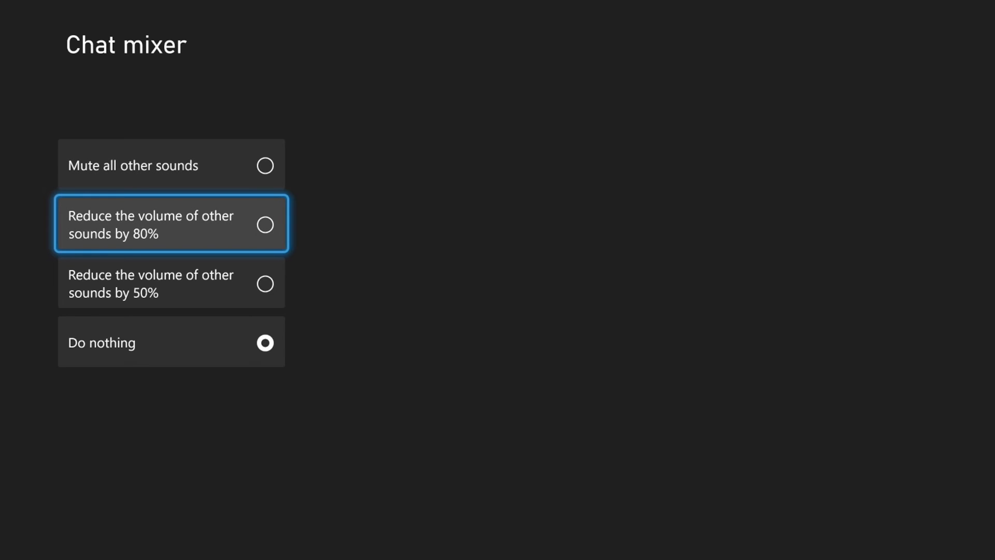
{"action": "key", "text": "Down"}
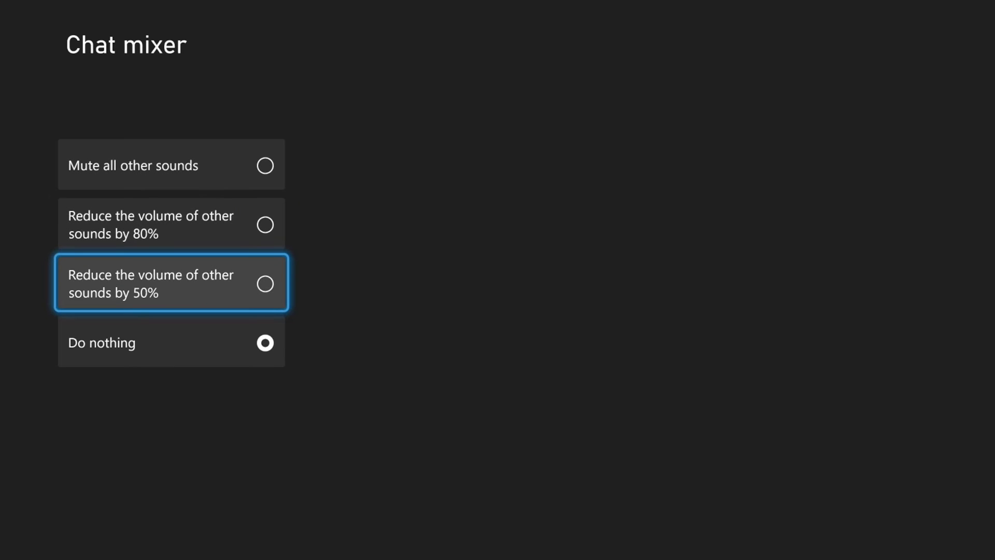
{"action": "key", "text": "Up"}
{"action": "key", "text": "Up"}
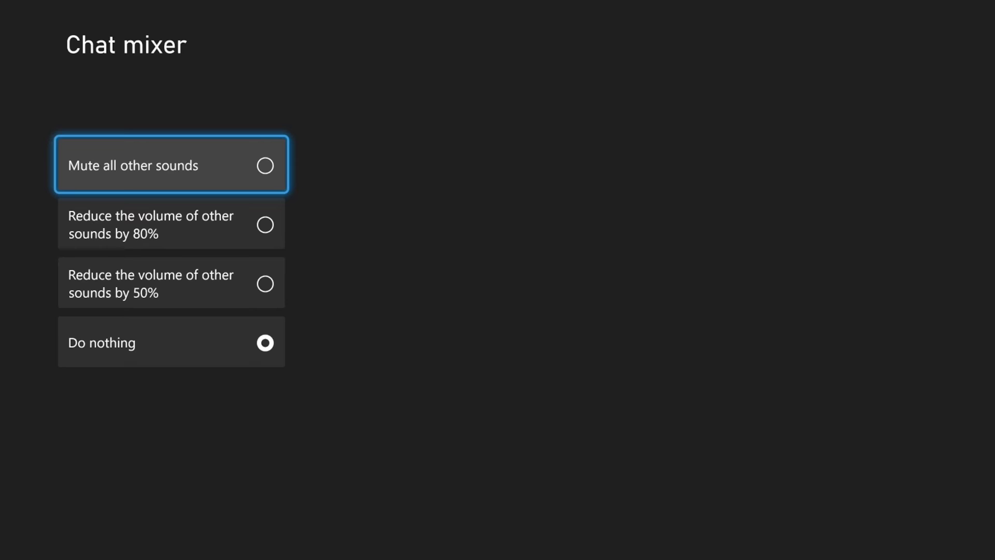
{"action": "key", "text": "Return"}
{"action": "key", "text": "Down"}
{"action": "key", "text": "Down"}
{"action": "key", "text": "Down"}
{"action": "key", "text": "Return"}
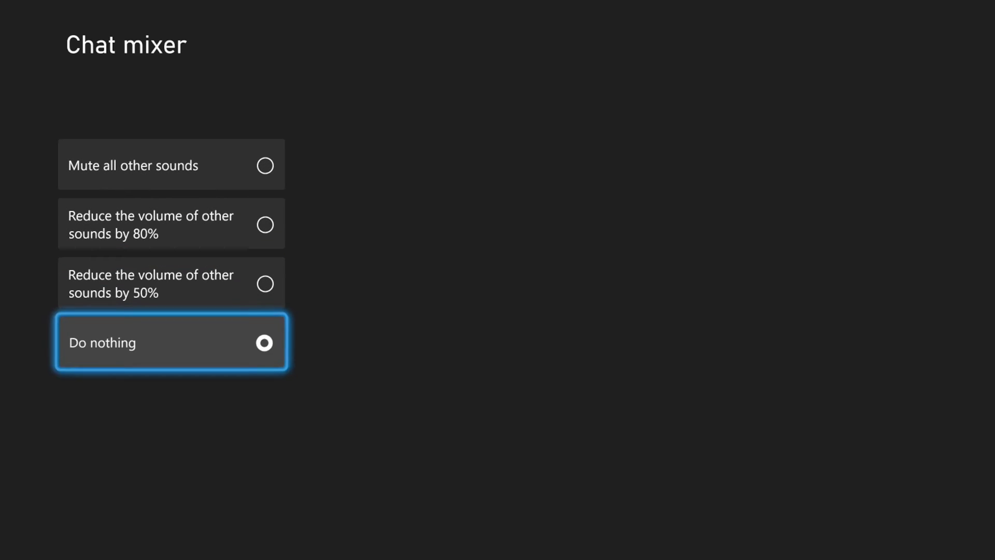
{"action": "key", "text": "Escape"}
{"action": "key", "text": "Down"}
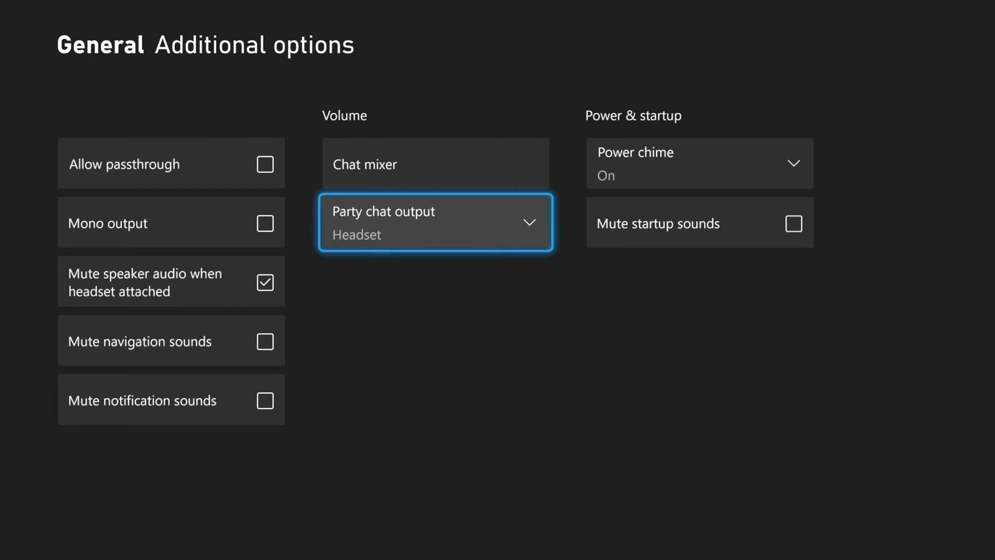
Browse the Party chat output choices and leave it on Headset
{"action": "key", "text": "Return"}
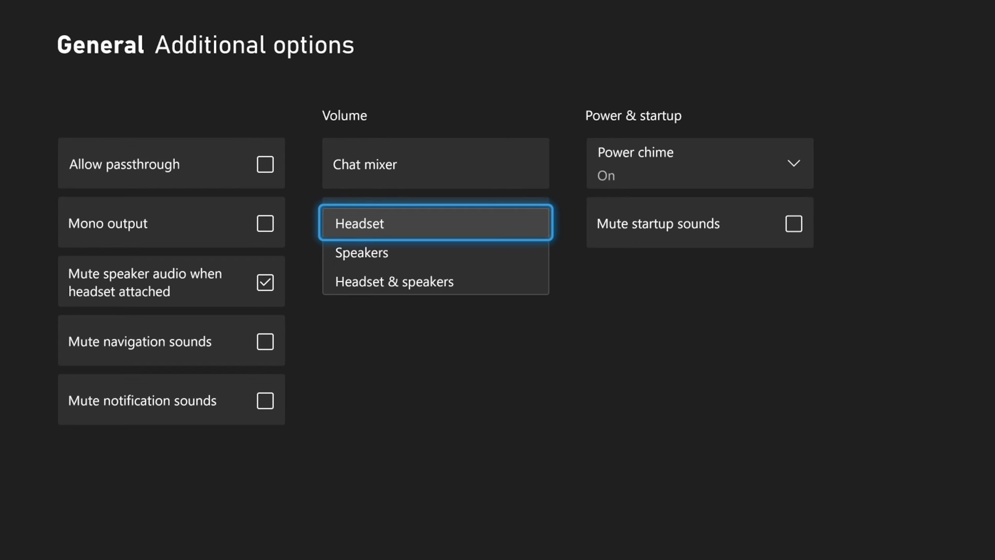
{"action": "key", "text": "Down"}
{"action": "key", "text": "Down"}
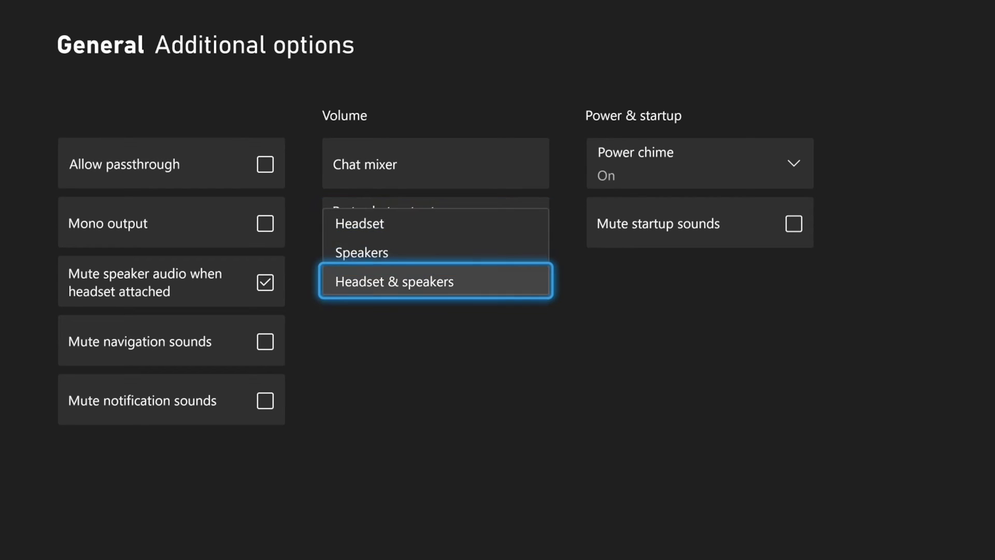
{"action": "key", "text": "Up"}
{"action": "key", "text": "Up"}
{"action": "key", "text": "Escape"}
{"action": "key", "text": "Escape"}
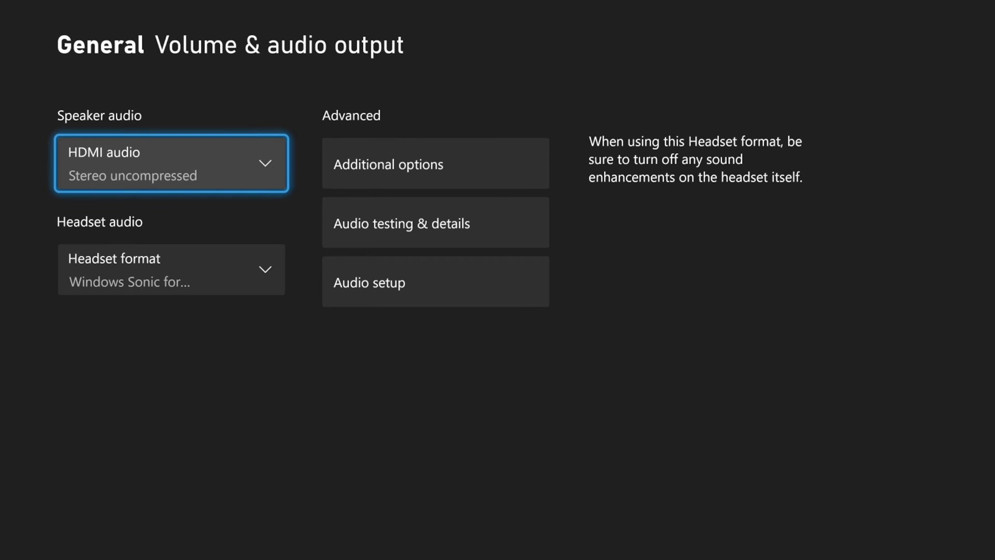
Open Audio testing & details under Advanced to see the supported HDMI formats
{"action": "key", "text": "Right"}
{"action": "key", "text": "Down"}
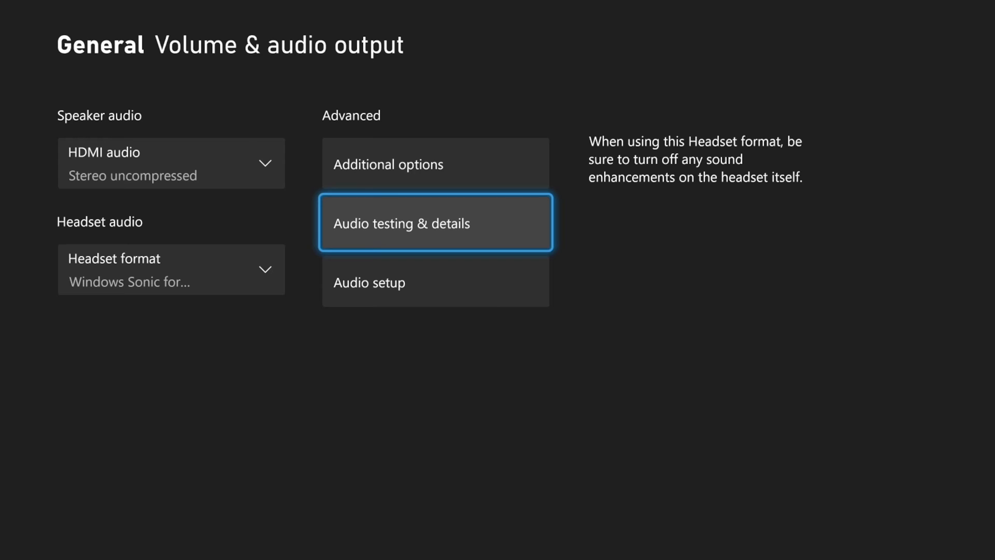
{"action": "key", "text": "Return"}
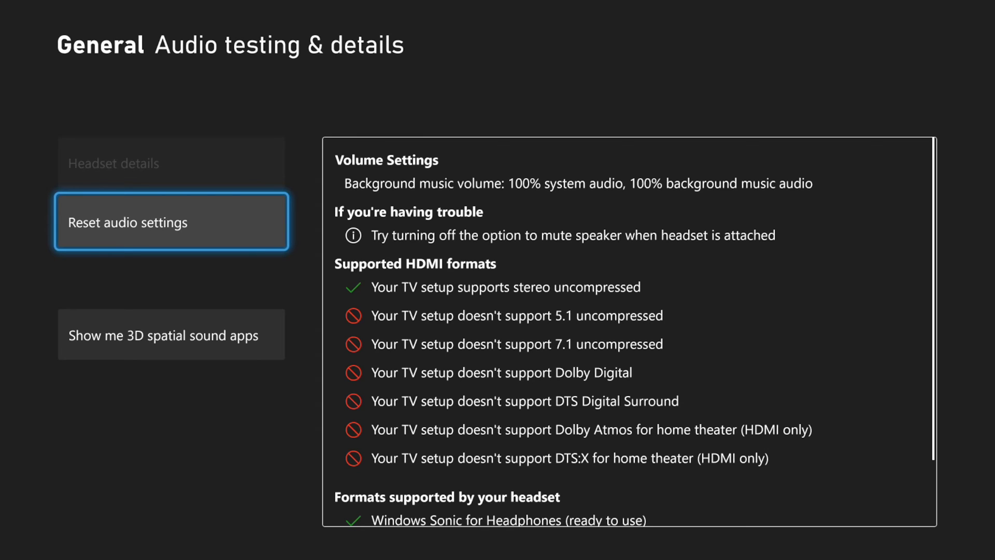
Scroll through the HDMI and headset format support, then request Reset audio settings
{"action": "key", "text": "Right"}
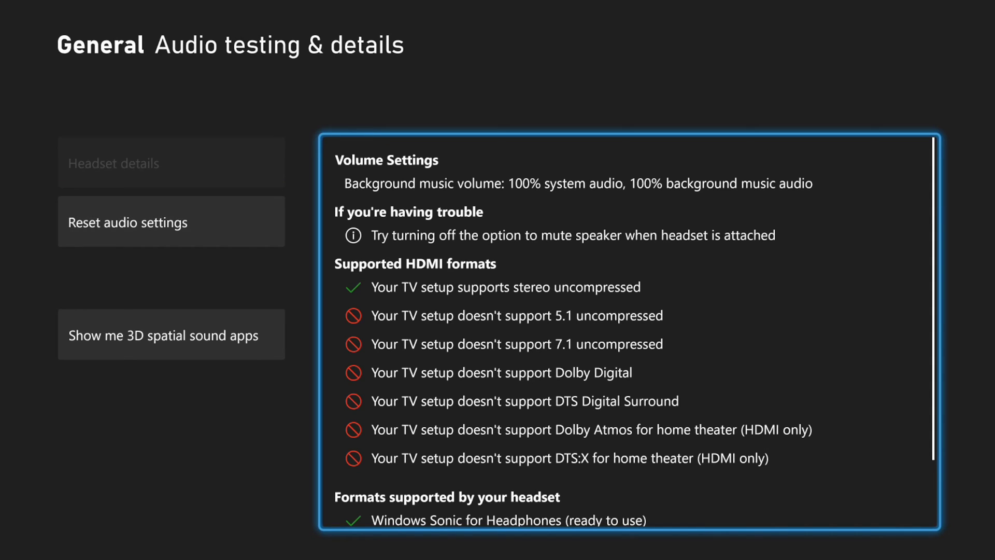
{"action": "key", "text": "Down"}
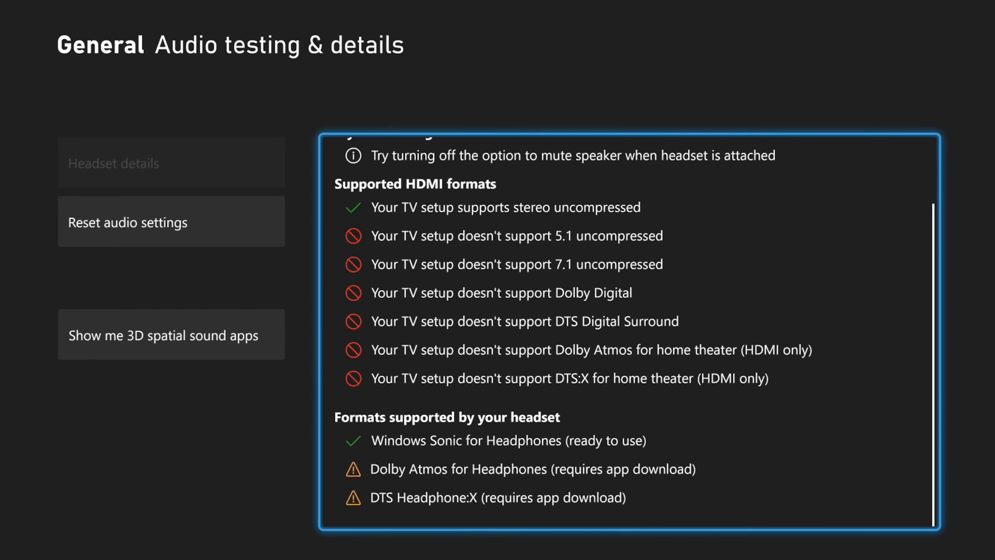
{"action": "key", "text": "Up"}
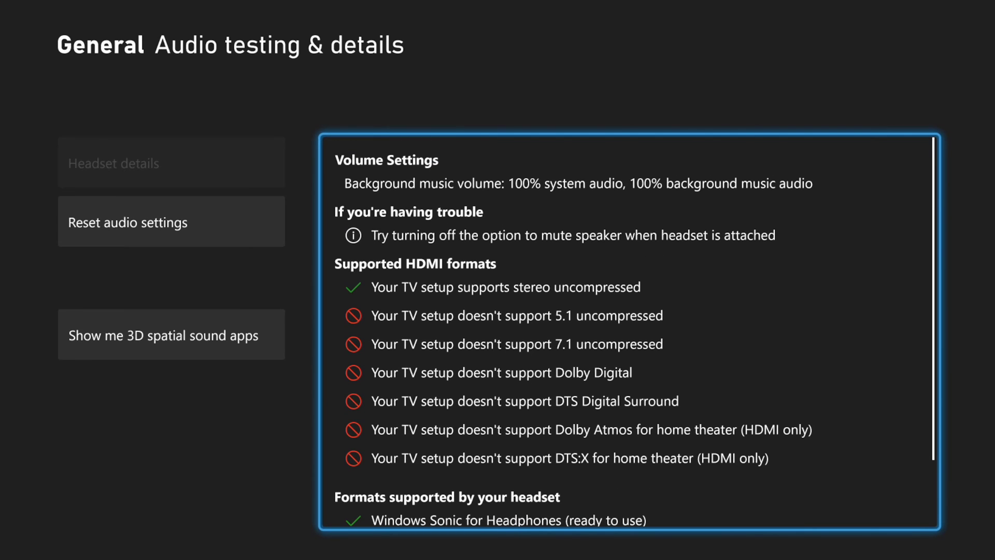
{"action": "key", "text": "Left"}
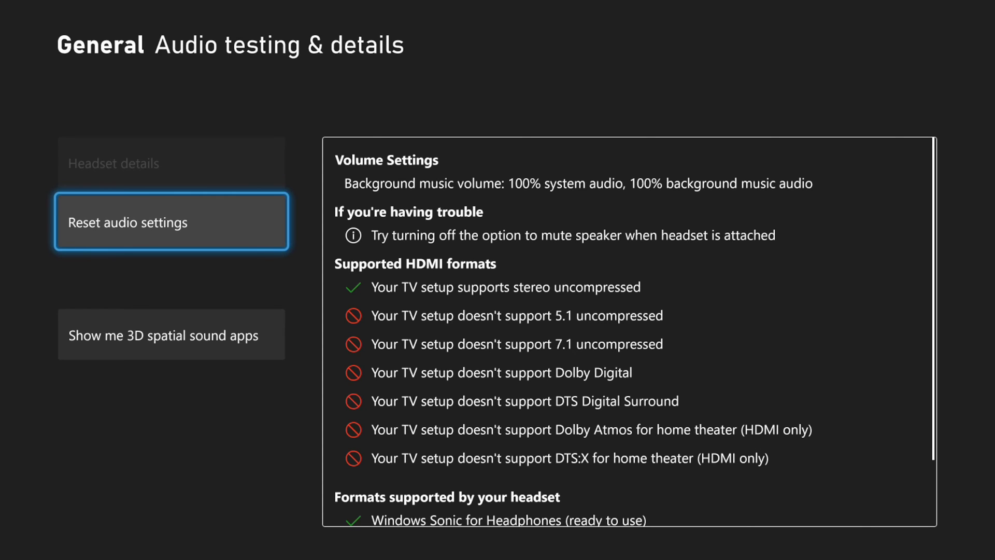
{"action": "key", "text": "Return"}
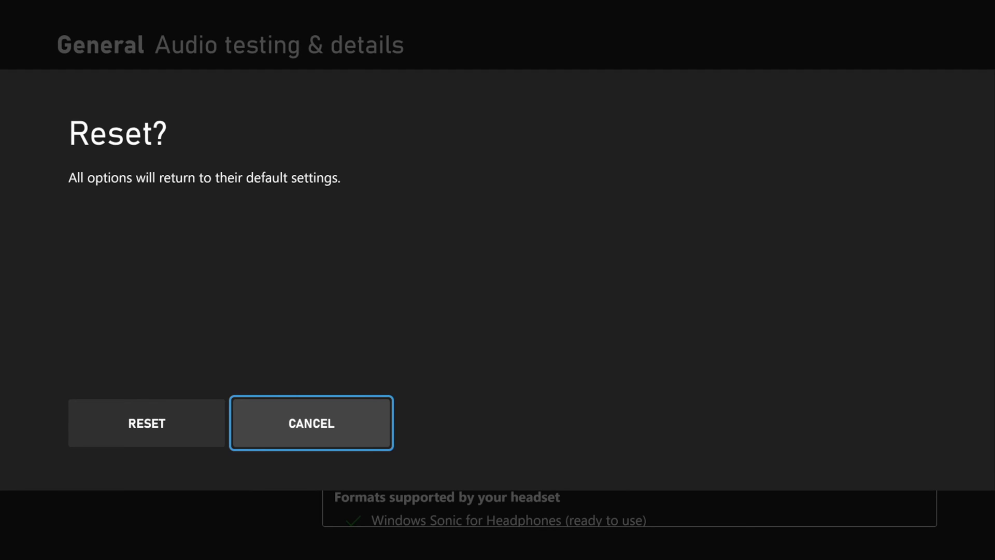
Cancel the audio reset and run Audio setup's Stereo uncompressed speaker test
{"action": "key", "text": "Escape"}
{"action": "key", "text": "Escape"}
{"action": "key", "text": "Down"}
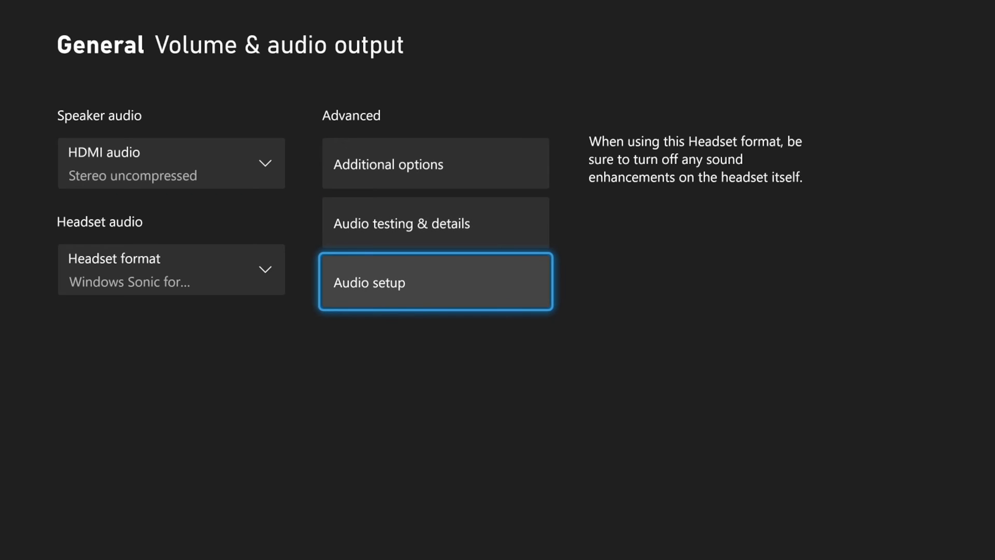
{"action": "key", "text": "Return"}
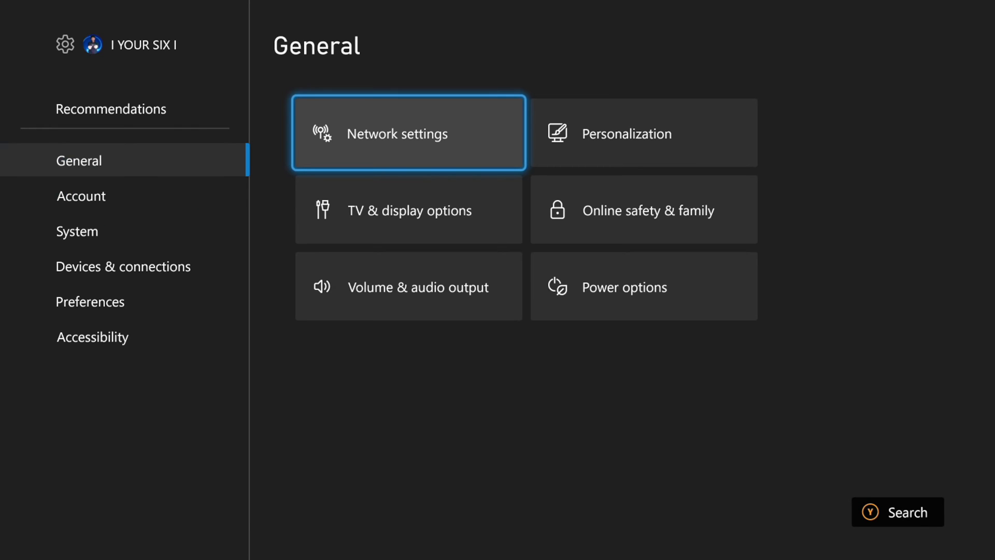
Open the guide's Audio & music panel to check headset volume, mic monitoring and TV volume
{"action": "key", "text": "super"}
{"action": "key", "text": "Down"}
{"action": "key", "text": "Down"}
{"action": "key", "text": "Down"}
{"action": "key", "text": "Down"}
{"action": "key", "text": "Down"}
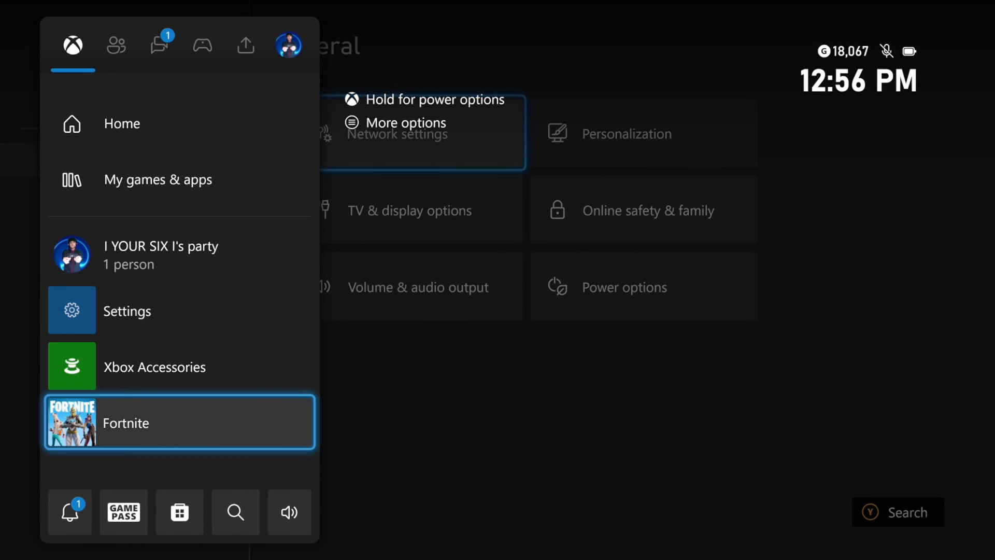
{"action": "key", "text": "Down"}
{"action": "key", "text": "Right"}
{"action": "key", "text": "Right"}
{"action": "key", "text": "Right"}
{"action": "key", "text": "Right"}
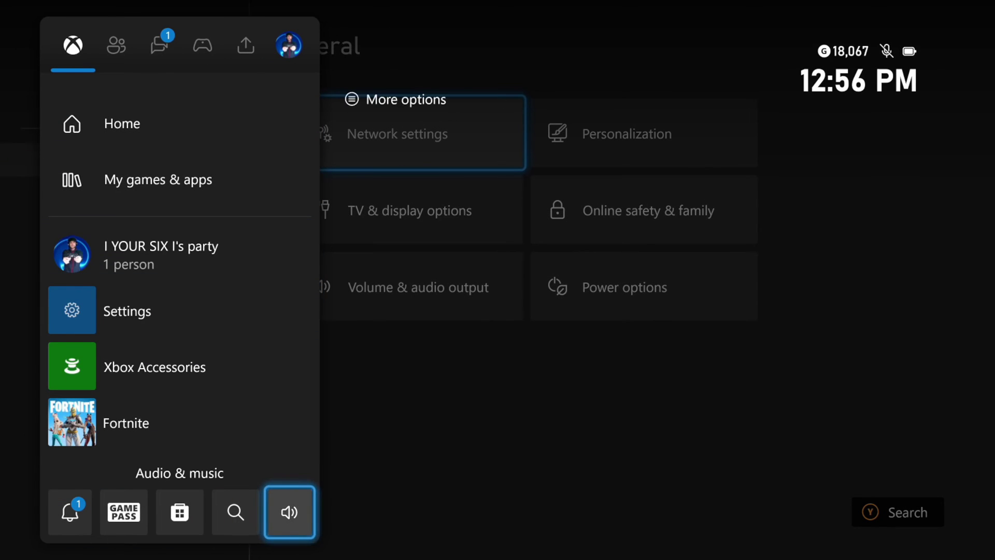
{"action": "key", "text": "Return"}
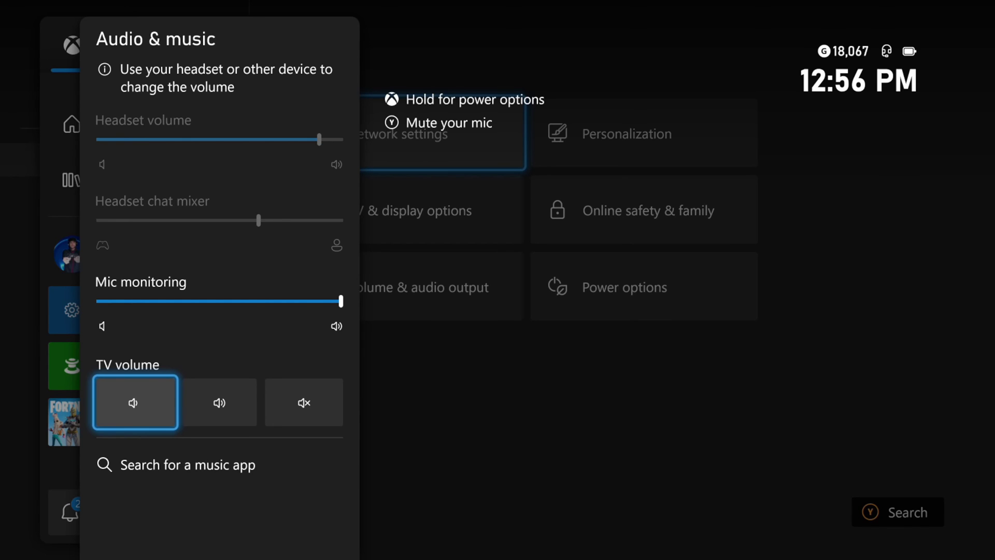
Check the mic monitoring level and the TV volume-up and mute controls, then close Audio & music
{"action": "key", "text": "Up"}
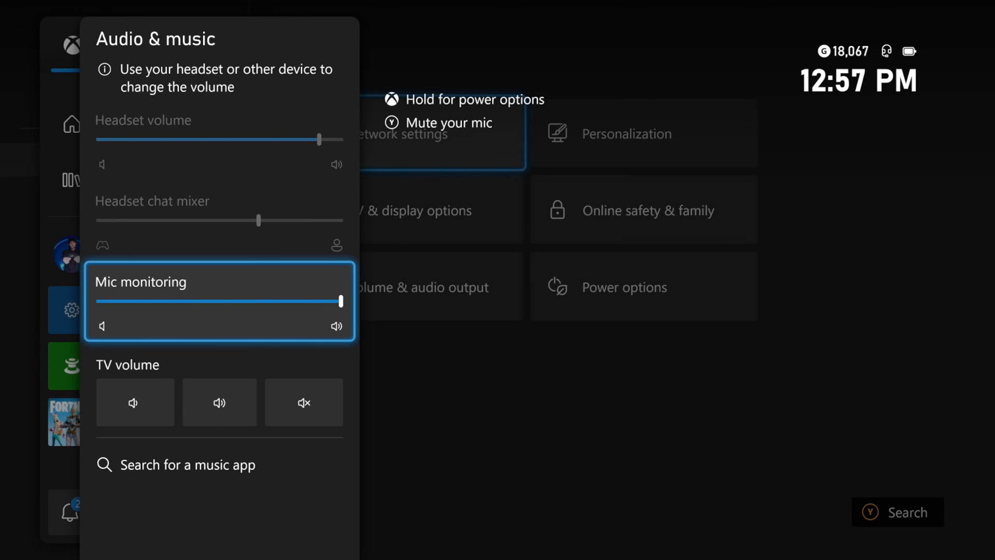
{"action": "key", "text": "Down"}
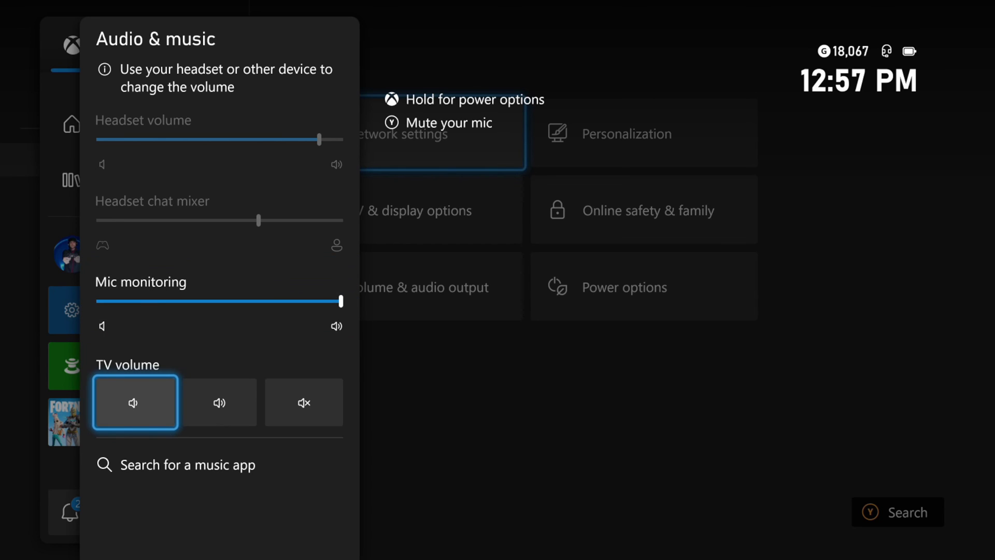
{"action": "key", "text": "Right"}
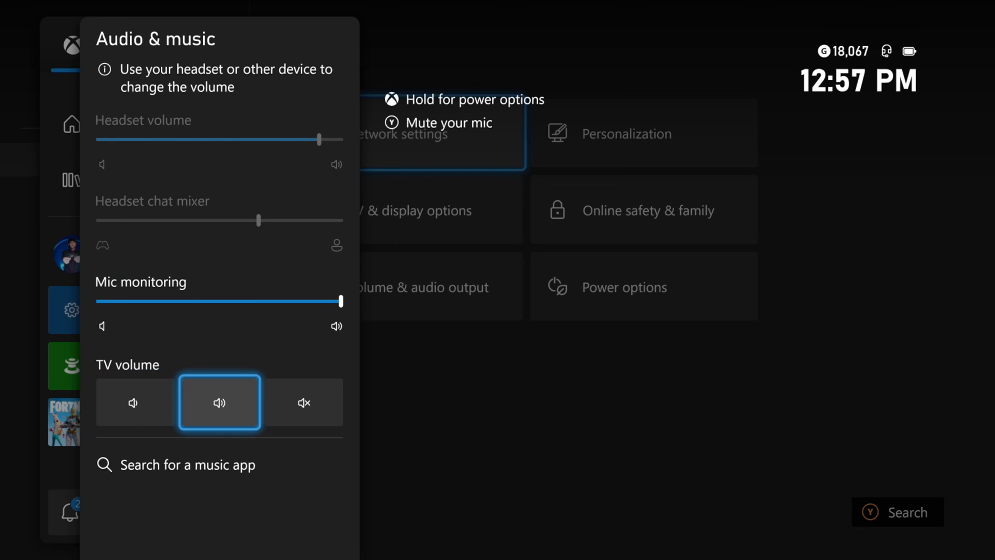
{"action": "key", "text": "Right"}
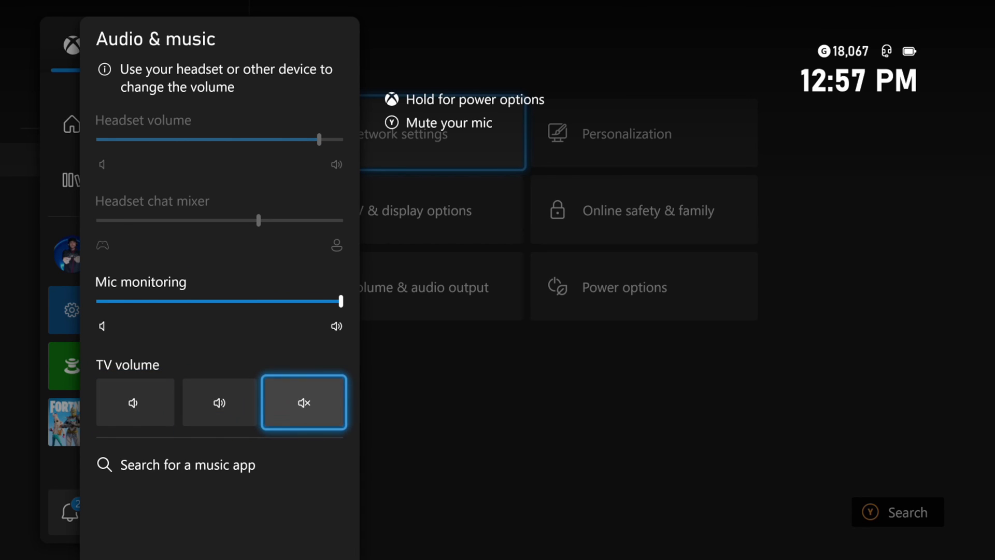
{"action": "key", "text": "Escape"}
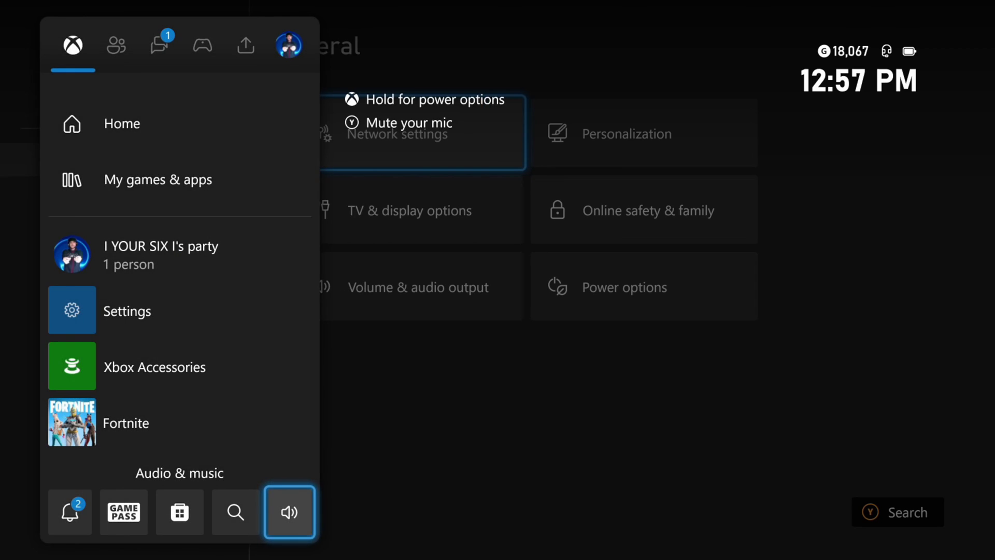
Close the guide and go to General > TV & display options
{"action": "key", "text": "Escape"}
{"action": "key", "text": "Down"}
{"action": "key", "text": "Return"}
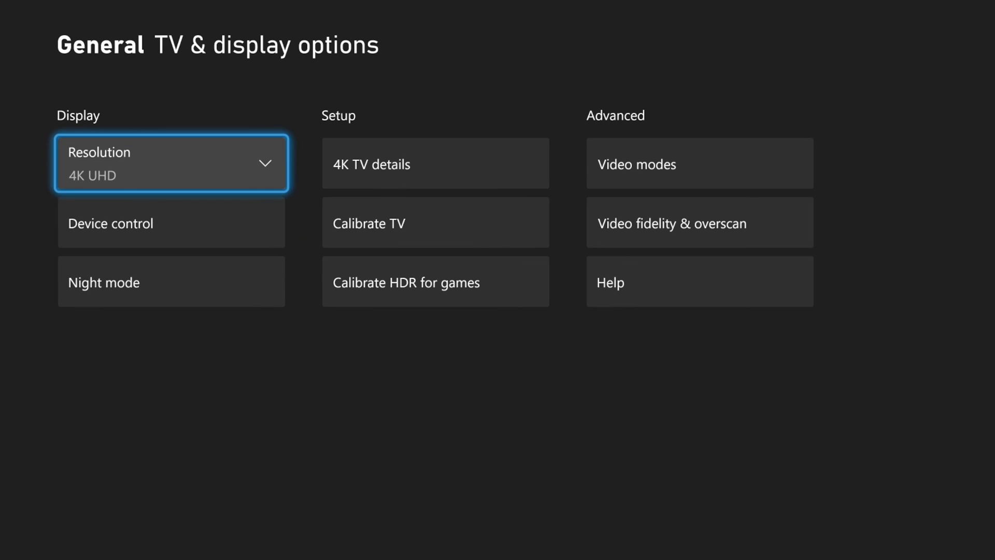
Review the allowed video modes, then return to TV & display options showing 4K UHD
{"action": "key", "text": "Right"}
{"action": "key", "text": "Right"}
{"action": "key", "text": "Return"}
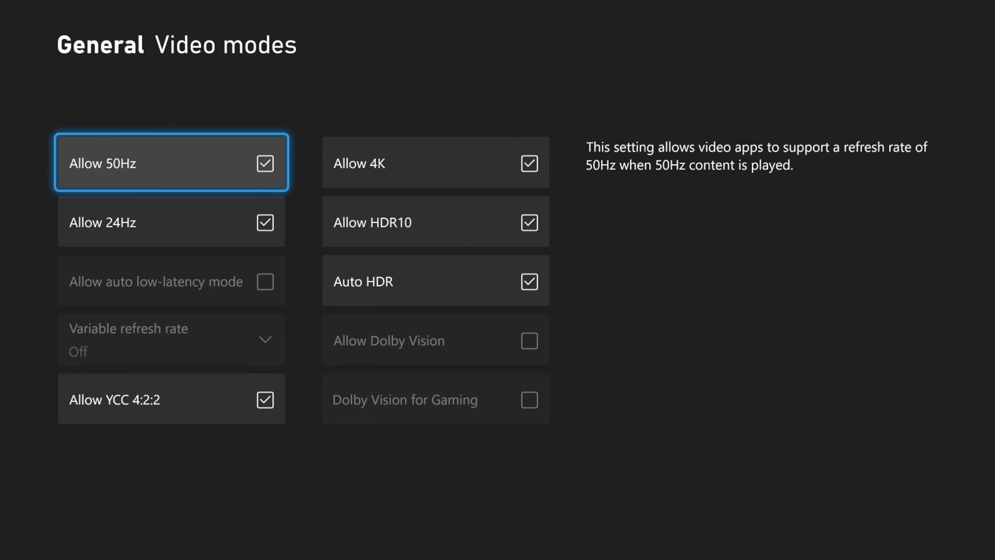
{"action": "key", "text": "Escape"}
{"action": "key", "text": "Right"}
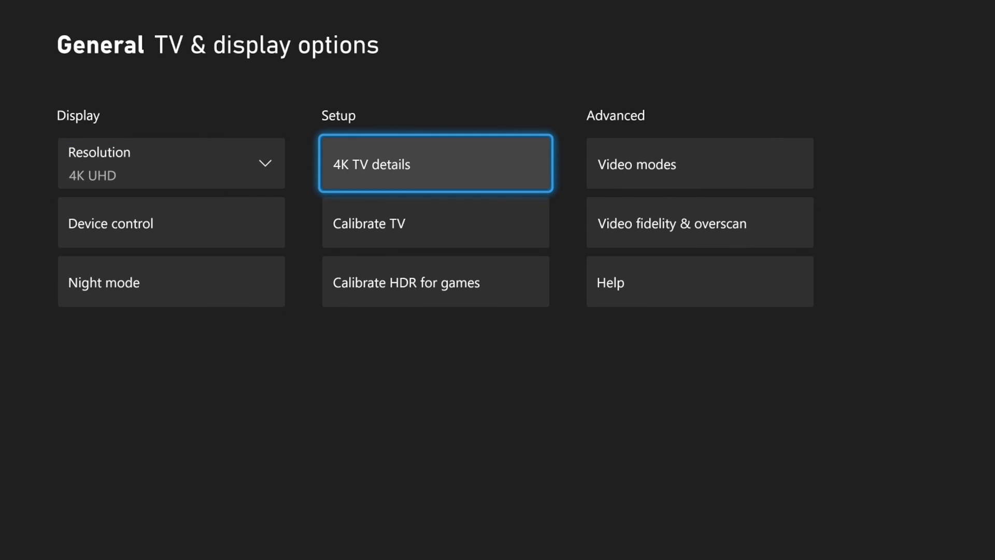